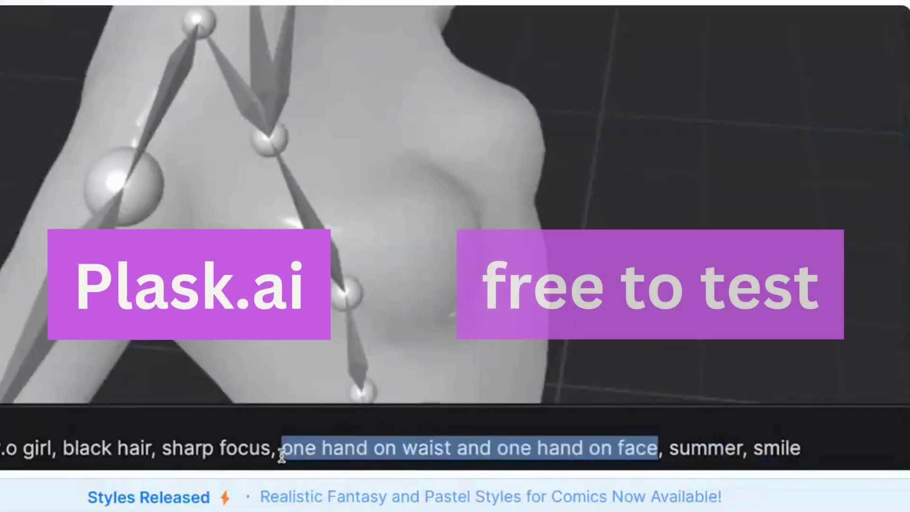
Step: Generate a 'rock hand sign' render, then enter a k-pop boy prompt starting 'Fujifilm XT3'
{"action": "type", "text": "rock hand sign, summer, smile"}
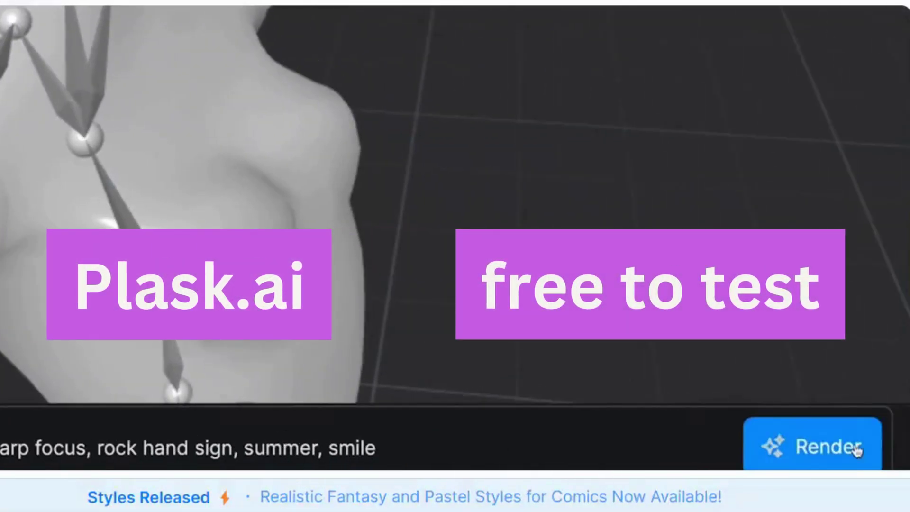
{"action": "left_click", "coordinate": [848, 447]}
{"action": "type", "text": "Fujifilm XT3, k-pop, 20 y.o. boy, black har"}
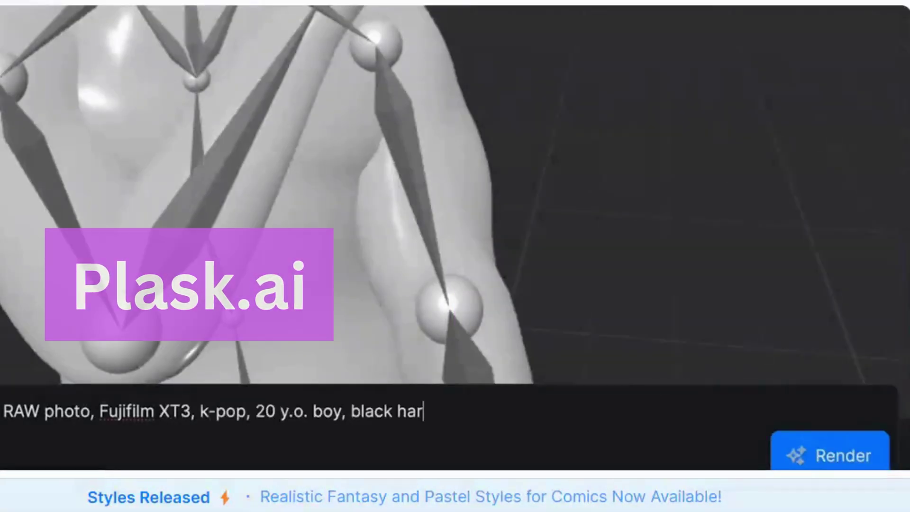
{"action": "key", "text": "BackSpace"}
{"action": "type", "text": "ir, (Instagram), sharp focus, sitting against a city skyline at perfect face, oppa"}
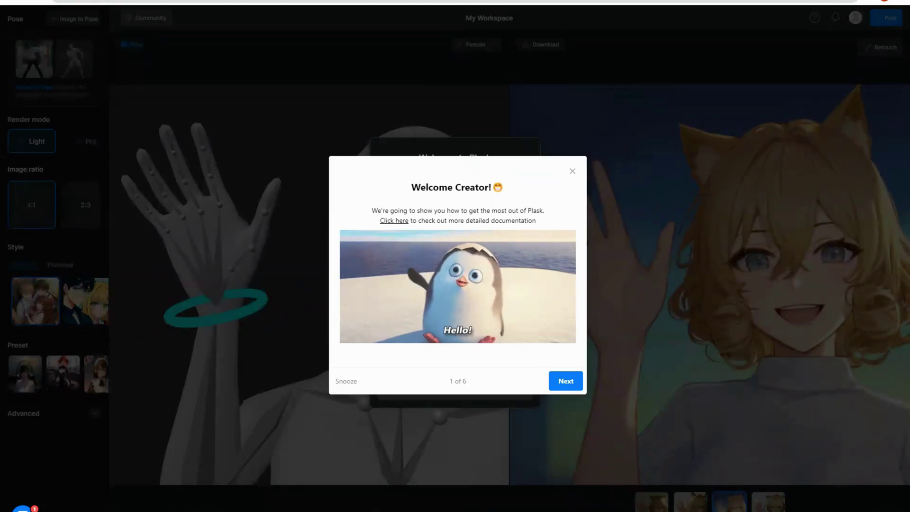
Step: Advance the Welcome Creator tour to step 2 of 6, Edit Pose, and scroll through its popup
{"action": "left_click", "coordinate": [569, 383]}
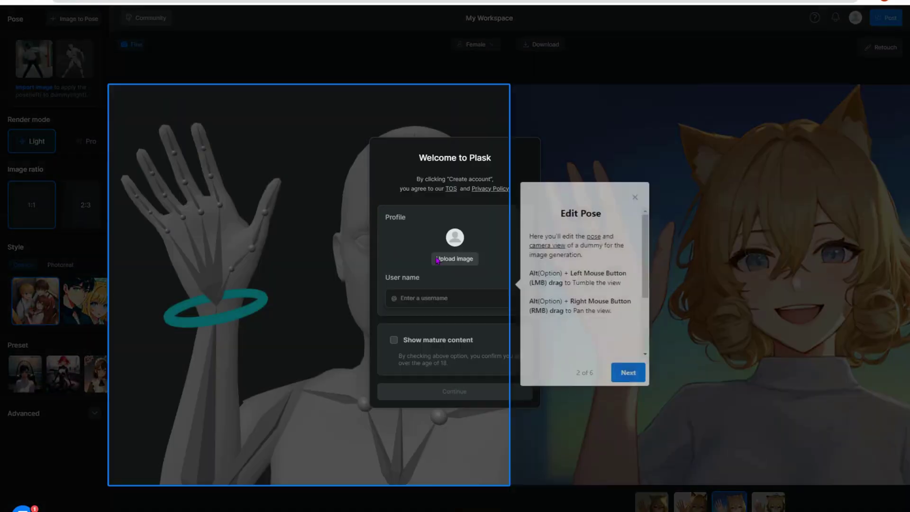
{"action": "scroll", "coordinate": [597, 284], "scroll_direction": "down", "scroll_amount": 2}
{"action": "scroll", "coordinate": [603, 283], "scroll_direction": "up", "scroll_amount": 2}
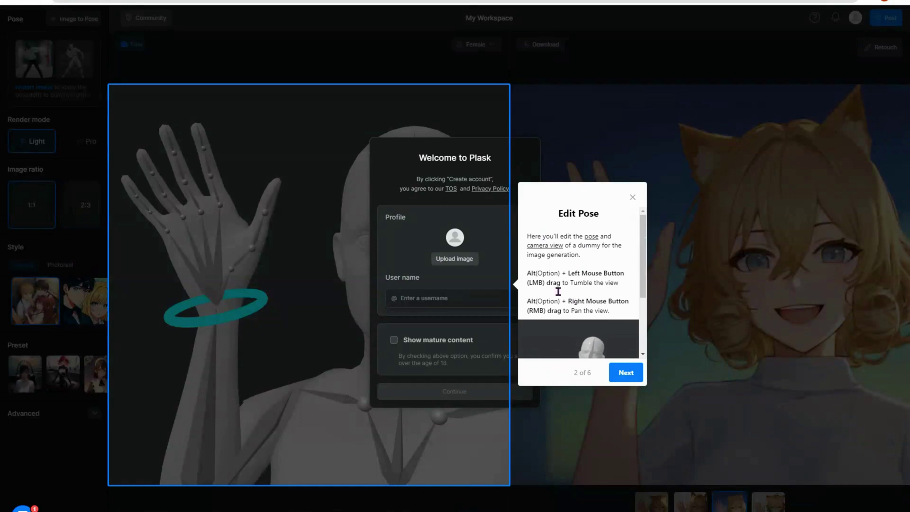
{"action": "scroll", "coordinate": [588, 298], "scroll_direction": "down", "scroll_amount": 2}
{"action": "scroll", "coordinate": [582, 309], "scroll_direction": "up", "scroll_amount": 2}
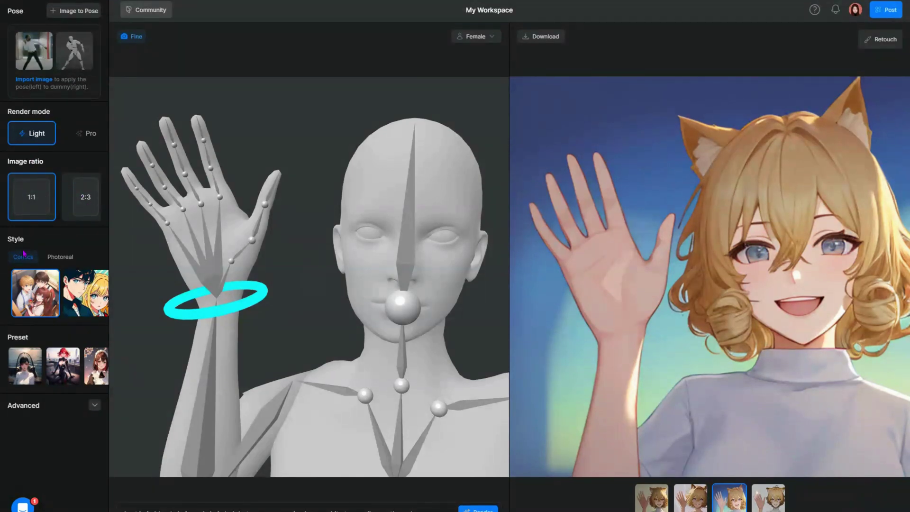
Step: Pick the Pastel comic style and fill the prompt from the first preset (black hair, yellow eyes, red roses, chains)
{"action": "scroll", "coordinate": [70, 260], "scroll_direction": "down", "scroll_amount": 1}
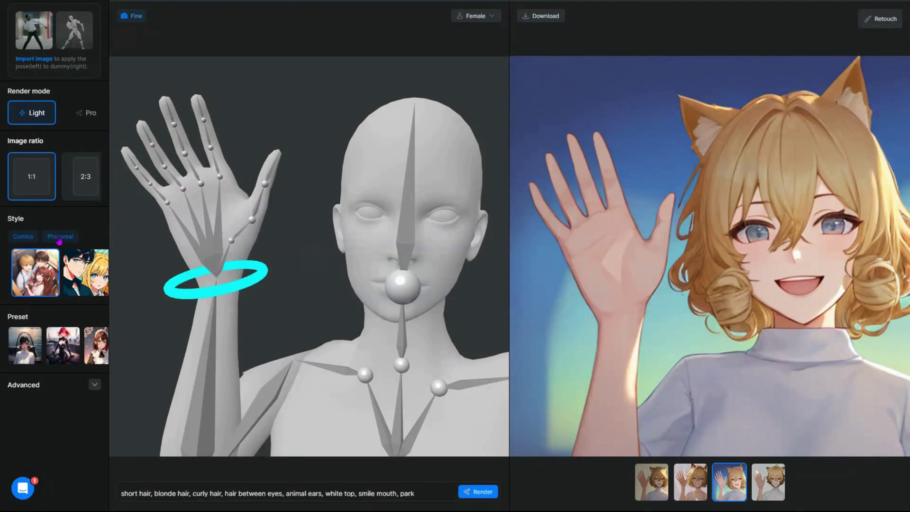
{"action": "left_click", "coordinate": [89, 277]}
{"action": "left_click", "coordinate": [89, 277]}
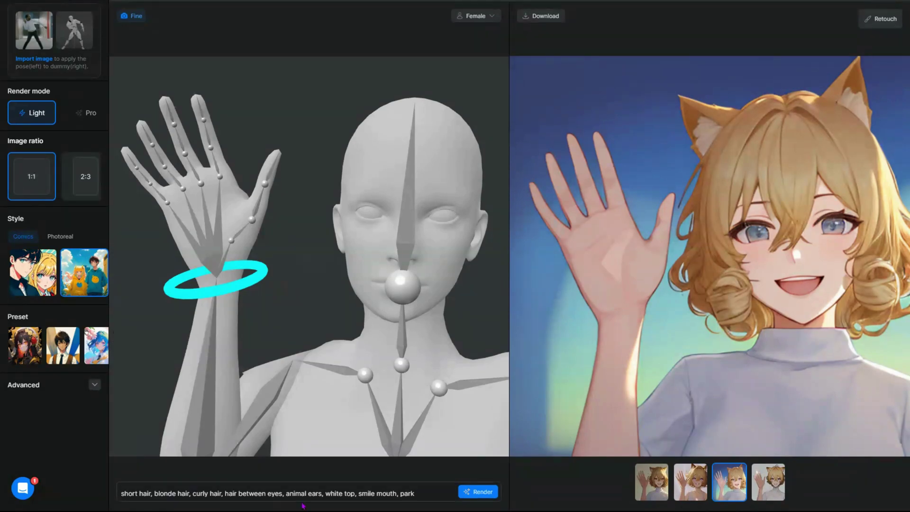
{"action": "left_click", "coordinate": [33, 346]}
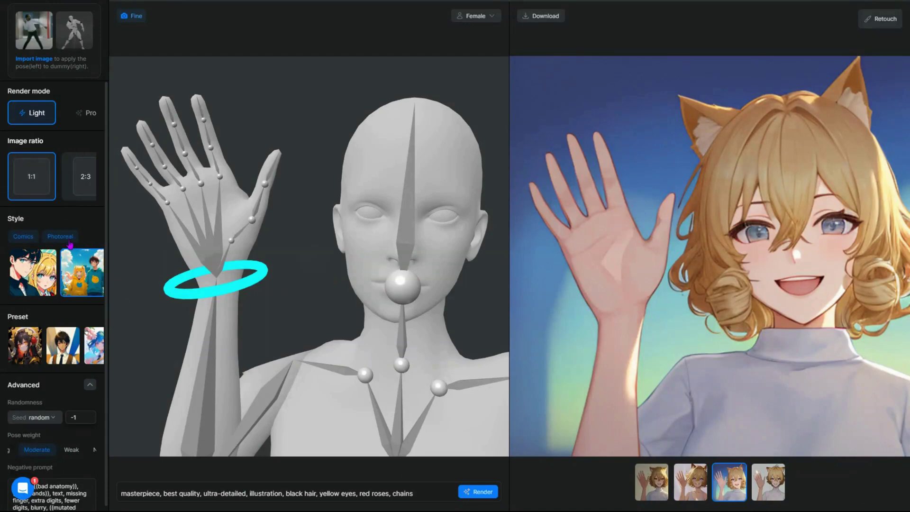
Step: Switch to the Photoreal style and view the first generated render
{"action": "left_click", "coordinate": [62, 239]}
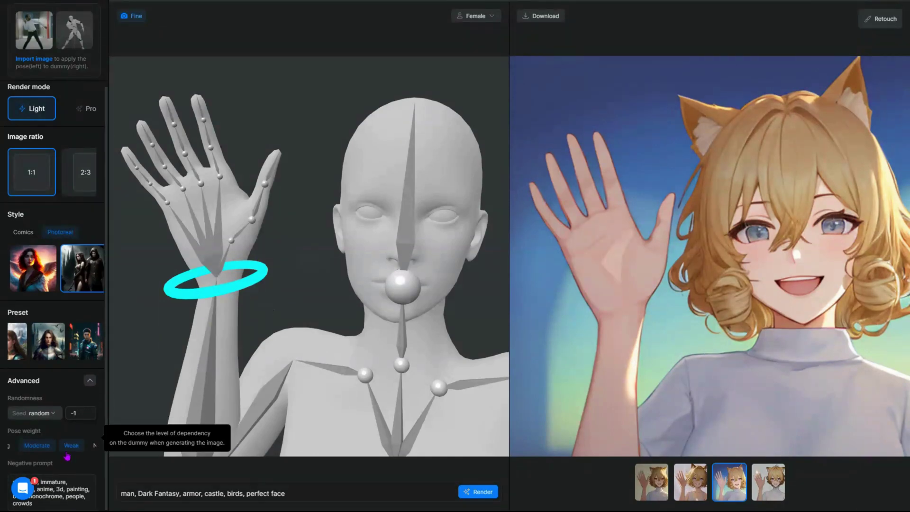
{"action": "left_click", "coordinate": [653, 492]}
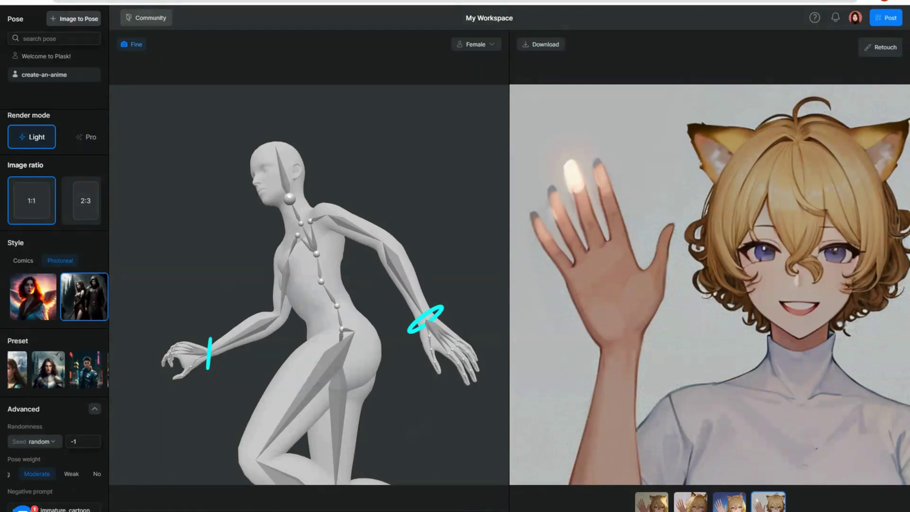
Step: Drop a photo onto the viewport, then try the standing and back-view saved poses
{"action": "left_click_drag", "start_coordinate": [152, 132], "coordinate": [399, 279]}
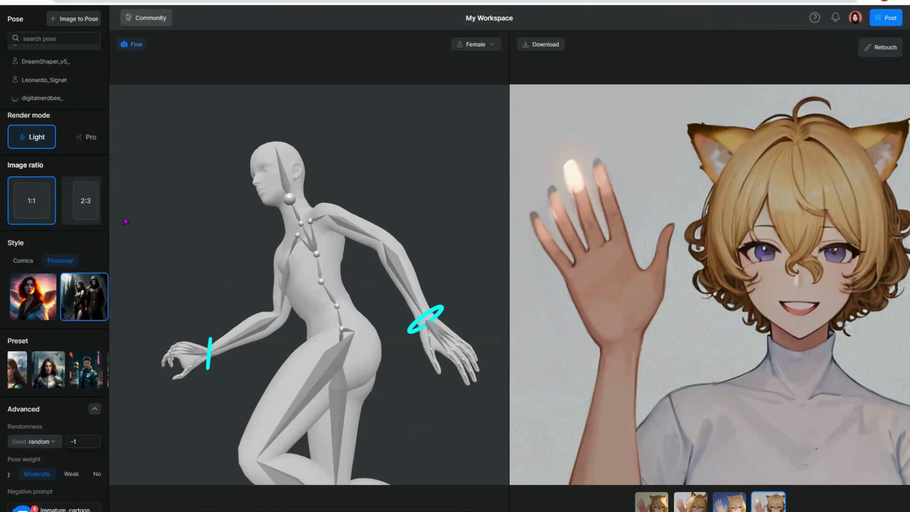
{"action": "scroll", "coordinate": [47, 95], "scroll_direction": "up", "scroll_amount": 2}
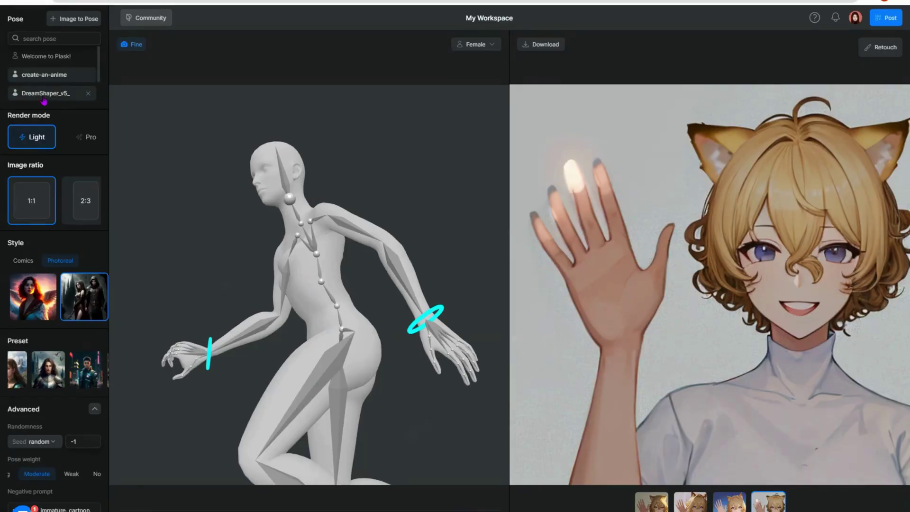
{"action": "left_click", "coordinate": [45, 94]}
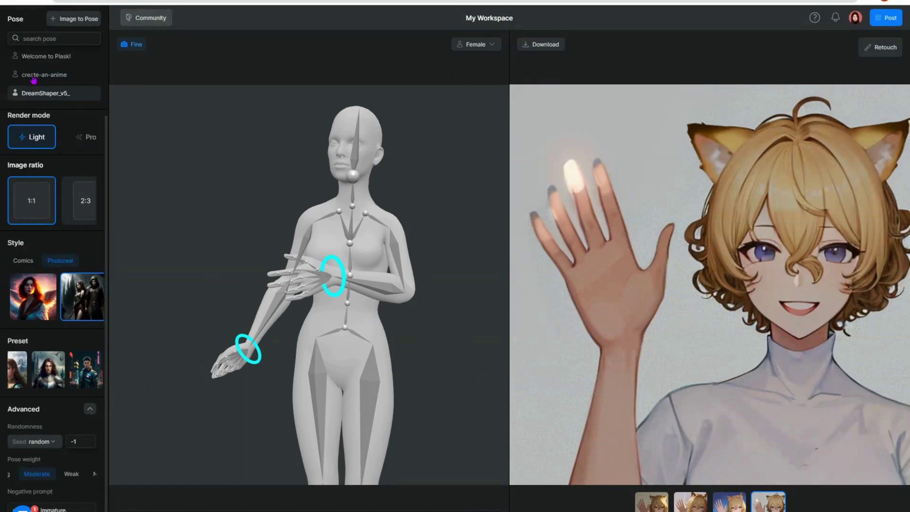
{"action": "scroll", "coordinate": [55, 81], "scroll_direction": "down", "scroll_amount": 2}
{"action": "left_click", "coordinate": [56, 87]}
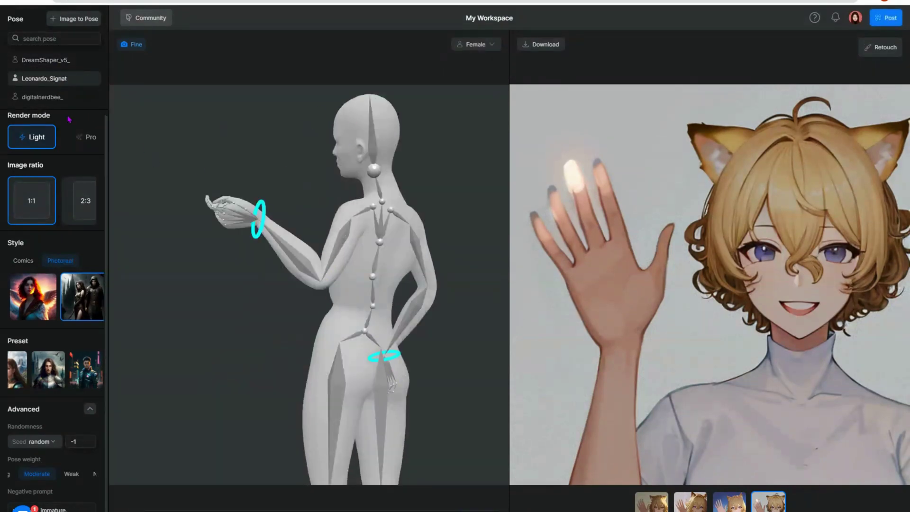
Step: Compare the arms-out and crouching saved poses, settling on the front-facing arms-out pose
{"action": "left_click", "coordinate": [44, 97]}
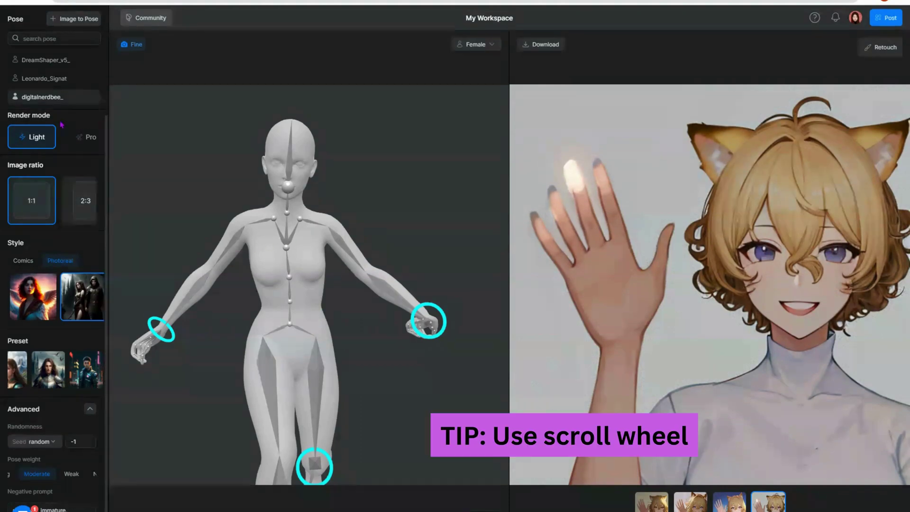
{"action": "scroll", "coordinate": [47, 97], "scroll_direction": "up", "scroll_amount": 2}
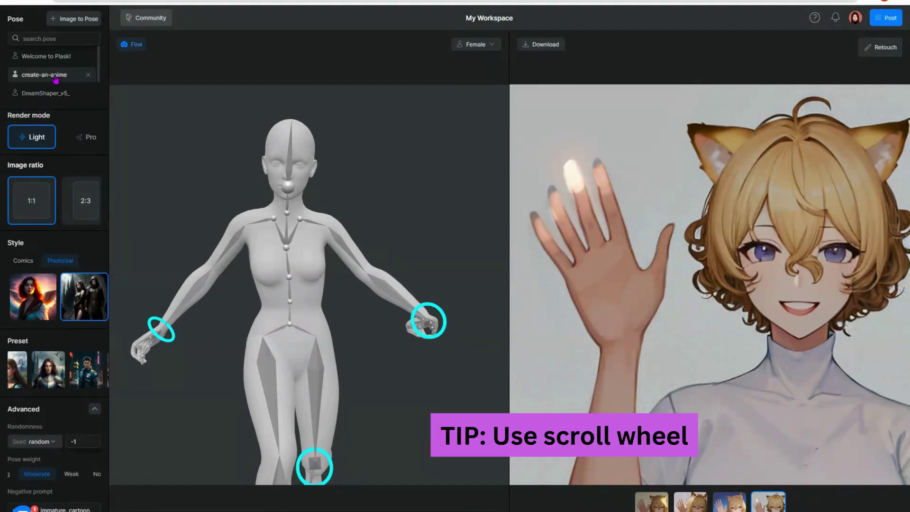
{"action": "left_click", "coordinate": [45, 73]}
{"action": "scroll", "coordinate": [49, 96], "scroll_direction": "down", "scroll_amount": 2}
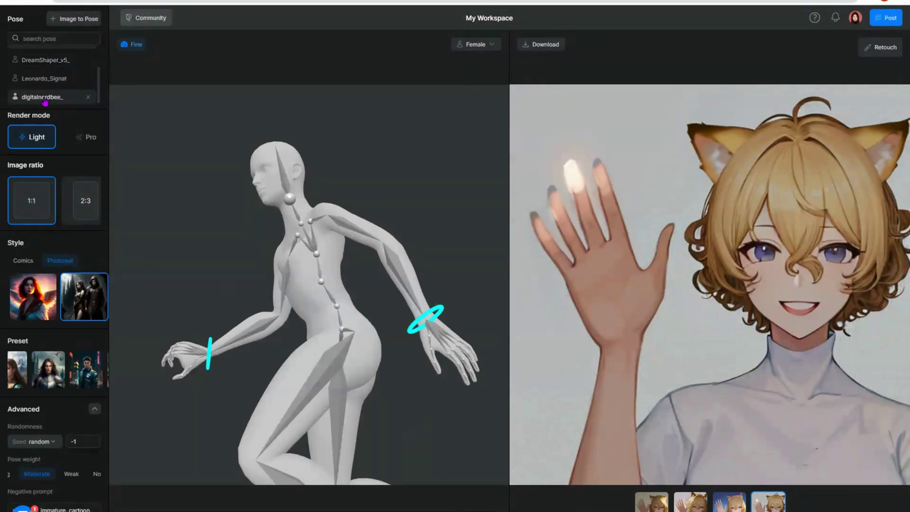
{"action": "left_click", "coordinate": [47, 97]}
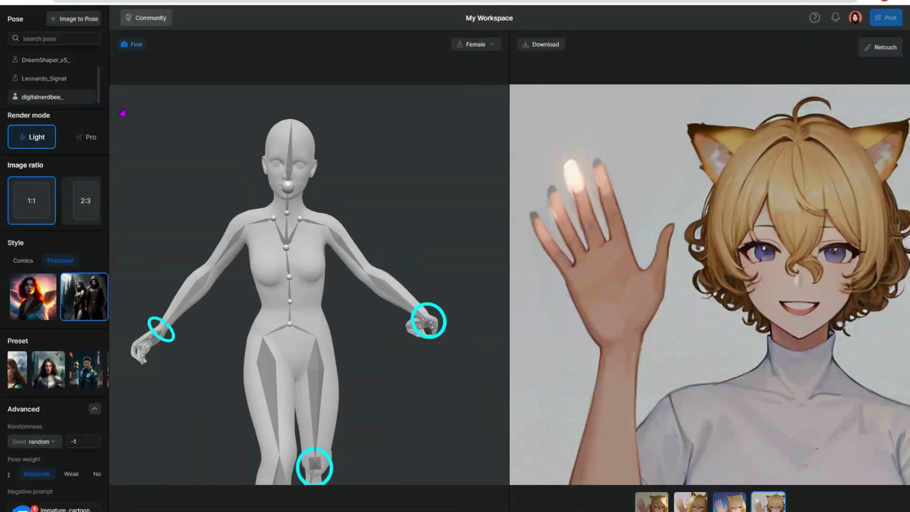
Step: Choose the Realistic photoreal style and fill the prompt with the viking woman preset
{"action": "left_click", "coordinate": [42, 301]}
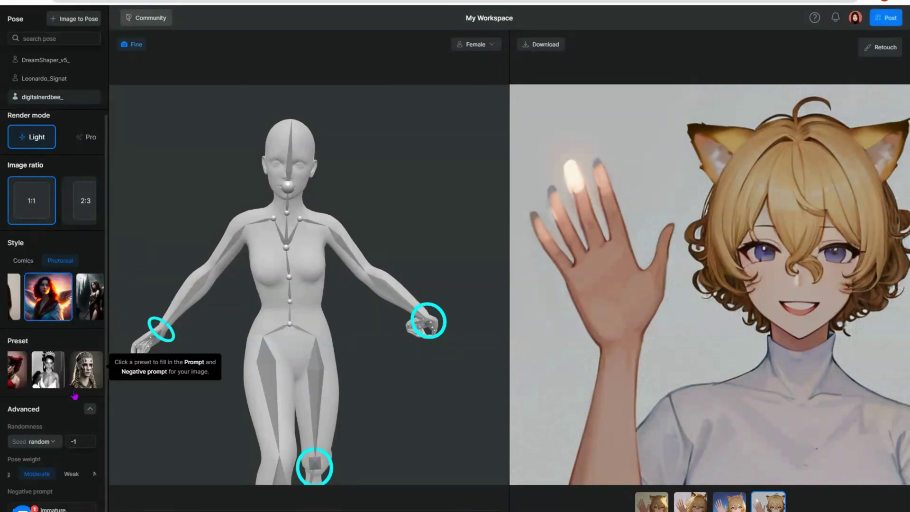
{"action": "left_click", "coordinate": [21, 380]}
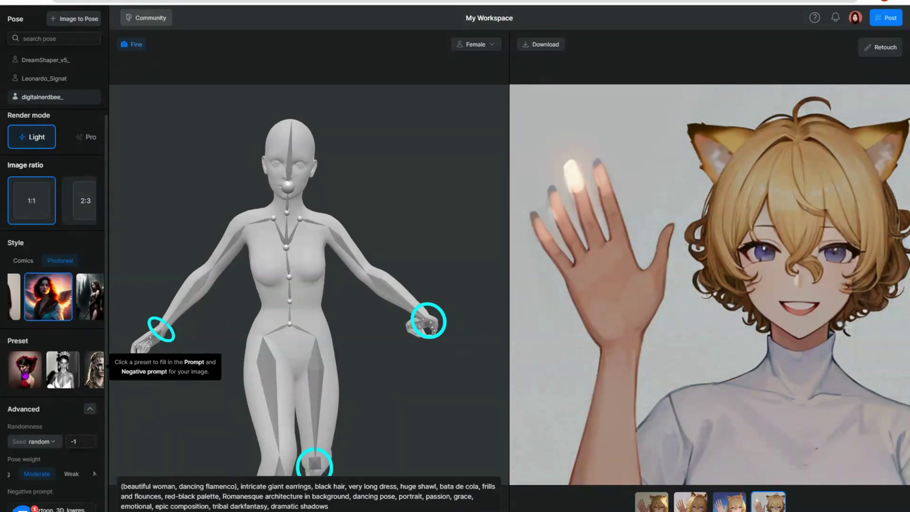
{"action": "left_click", "coordinate": [90, 369]}
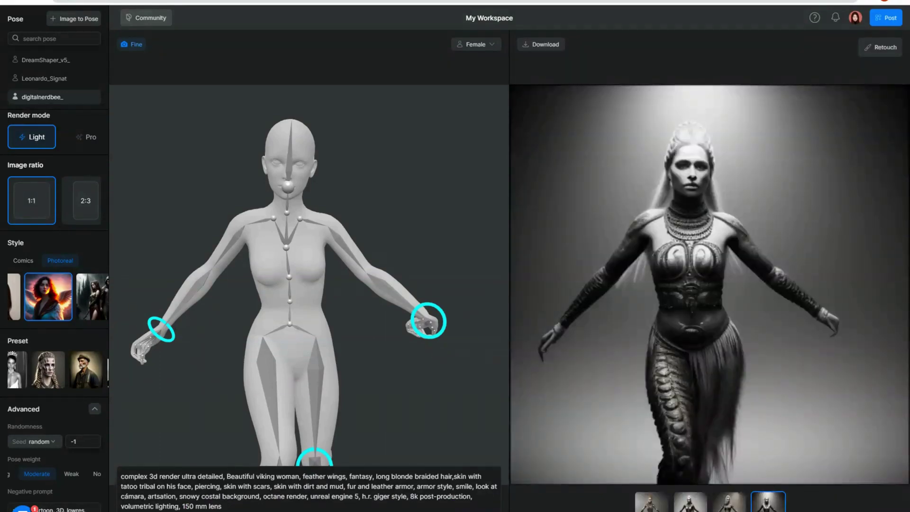
Step: Compare the four viking woman renders, returning to the second colour one
{"action": "left_click", "coordinate": [651, 501]}
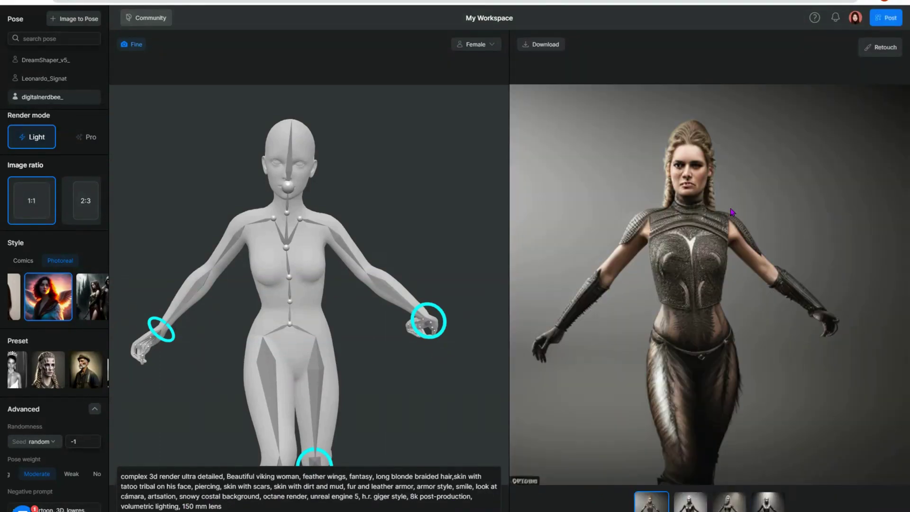
{"action": "left_click", "coordinate": [689, 501]}
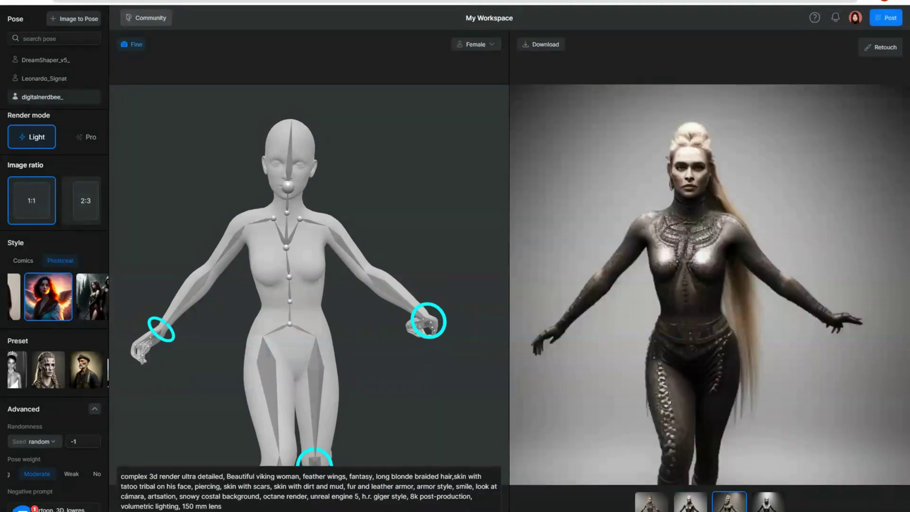
{"action": "left_click", "coordinate": [728, 501]}
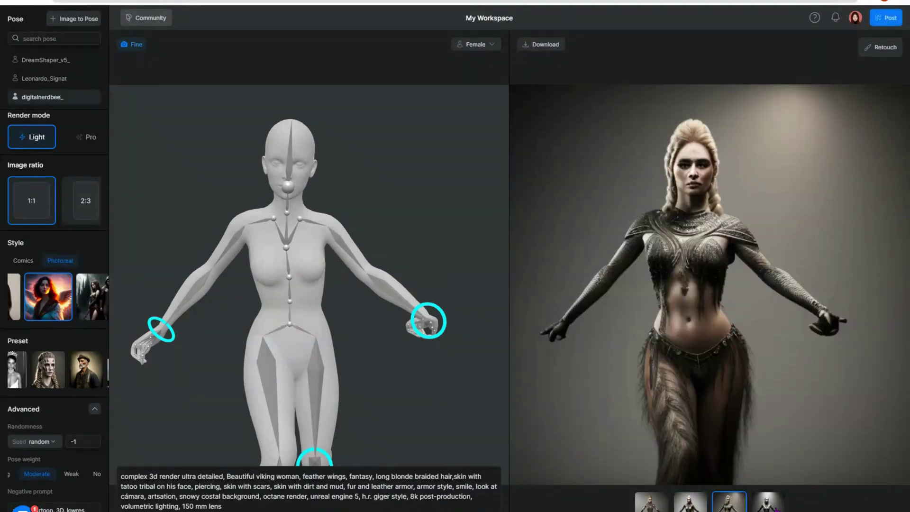
{"action": "left_click", "coordinate": [776, 504]}
{"action": "key", "text": "Left"}
{"action": "key", "text": "Left"}
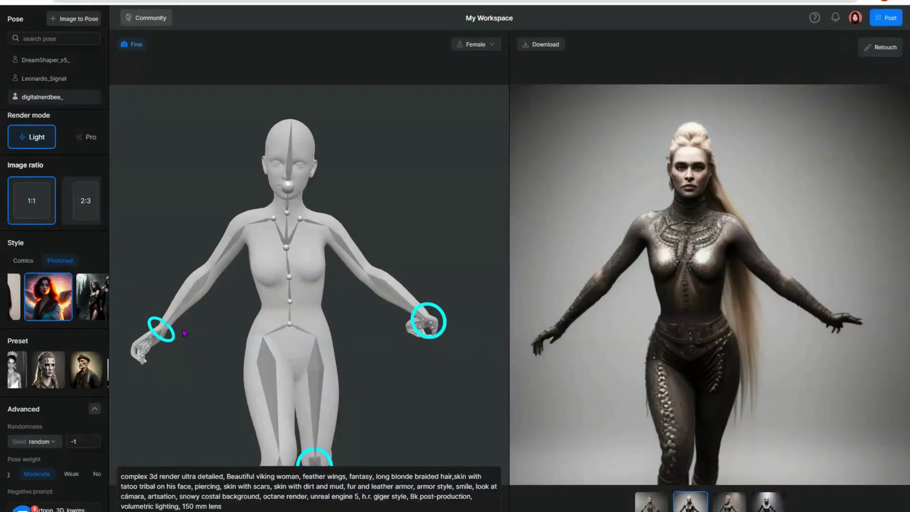
Step: Switch to the Comics style and load the angel preset's prompt
{"action": "left_click", "coordinate": [28, 261]}
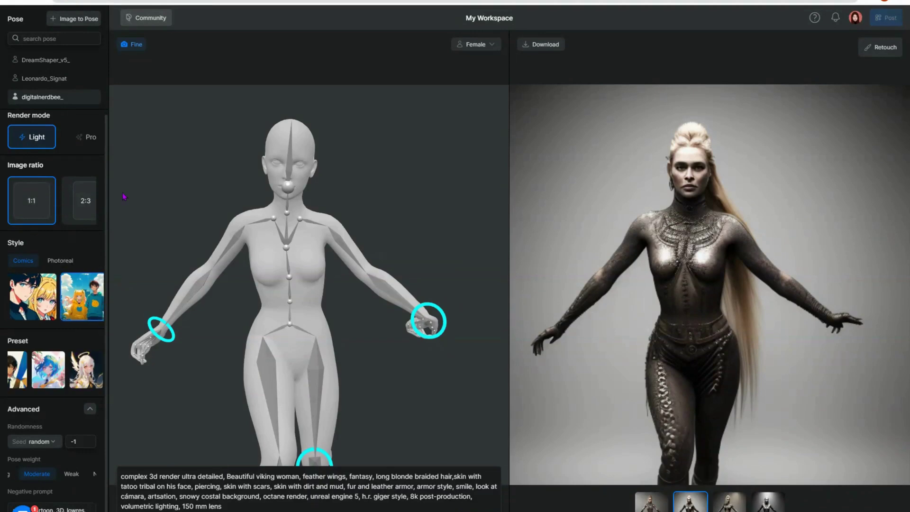
{"action": "left_click", "coordinate": [49, 370]}
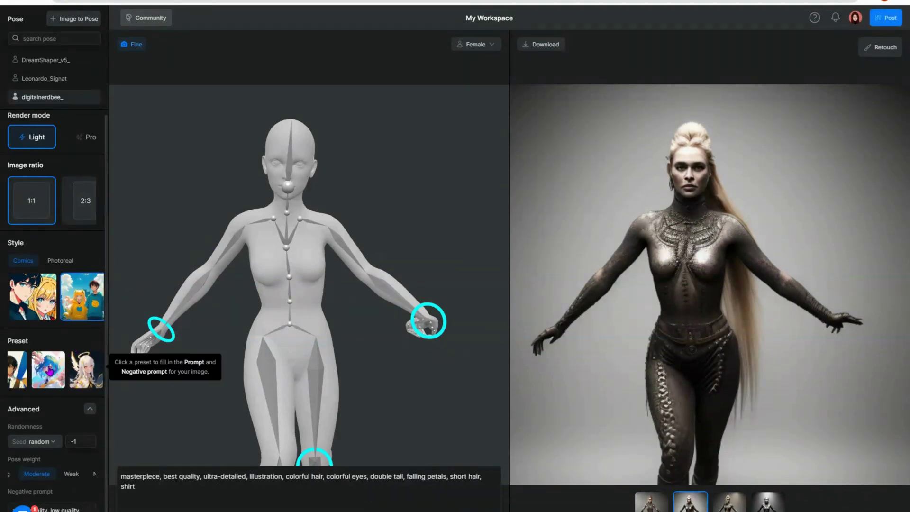
{"action": "left_click", "coordinate": [82, 373]}
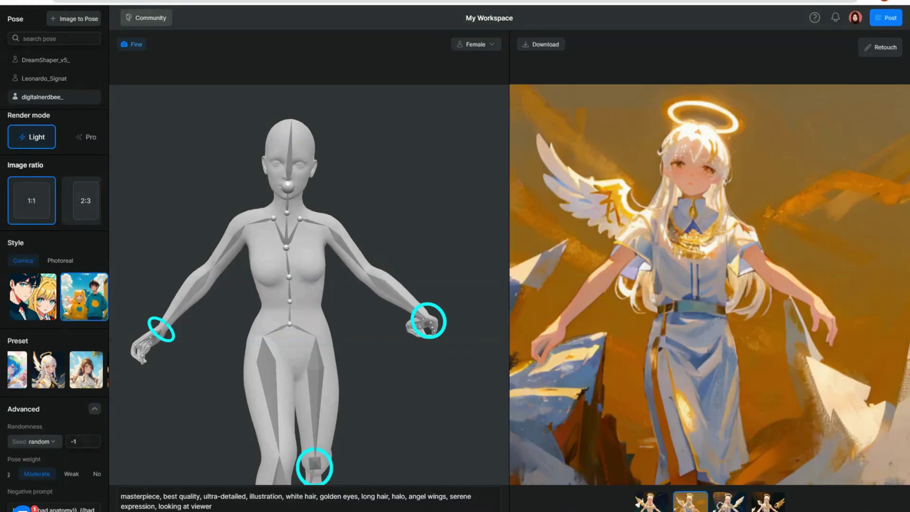
Step: View the first, third and fourth angel images, then switch to the Photoreal style
{"action": "left_click", "coordinate": [651, 501]}
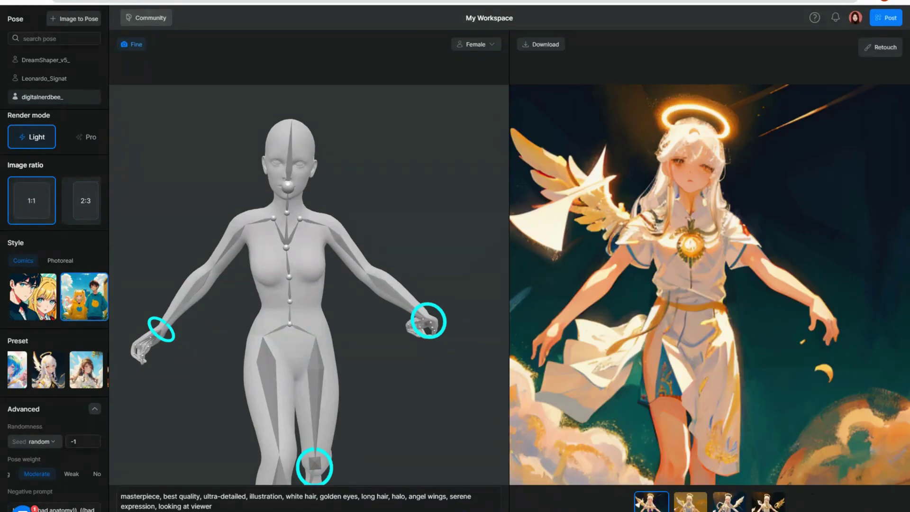
{"action": "left_click", "coordinate": [729, 501]}
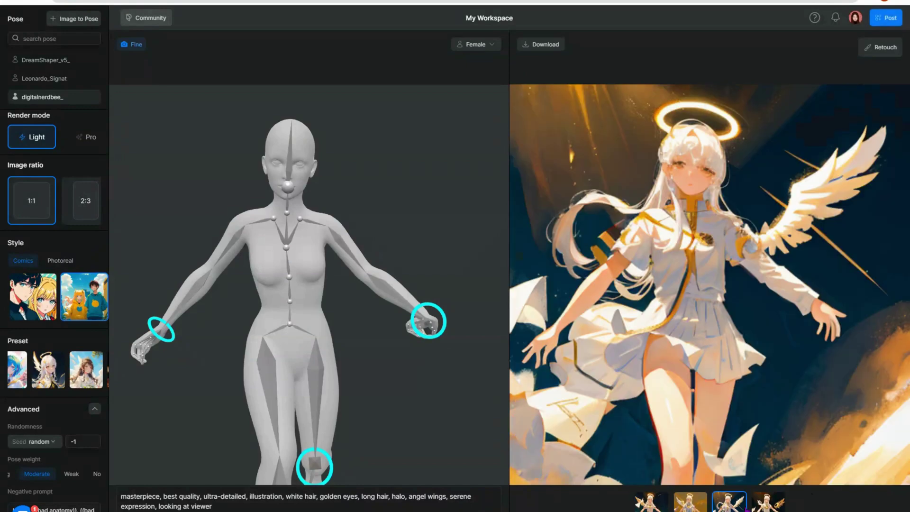
{"action": "left_click", "coordinate": [767, 501]}
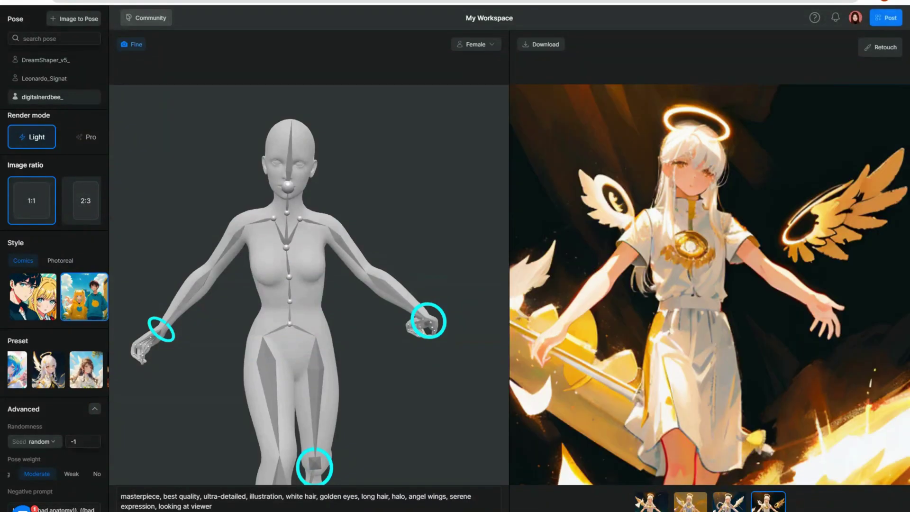
{"action": "left_click", "coordinate": [60, 260]}
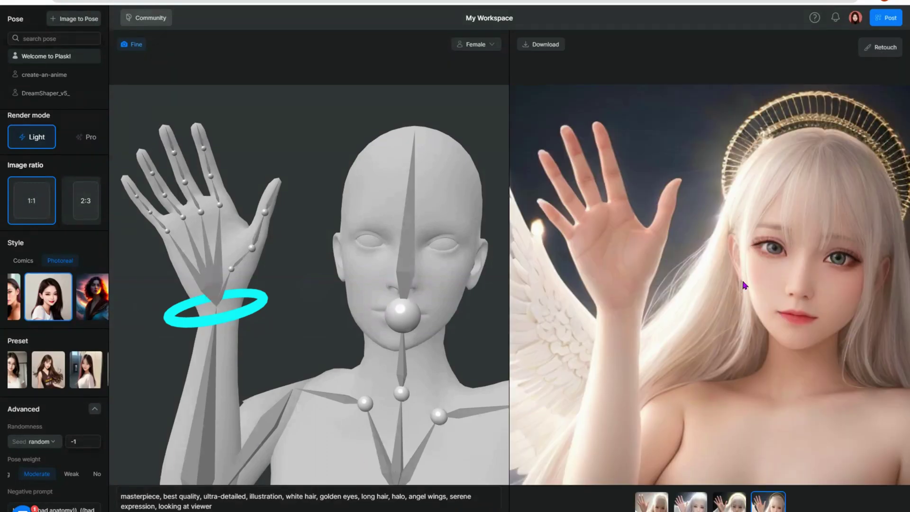
Step: View the third waving angel image, then load a different saved pose seen from behind
{"action": "left_click", "coordinate": [729, 501]}
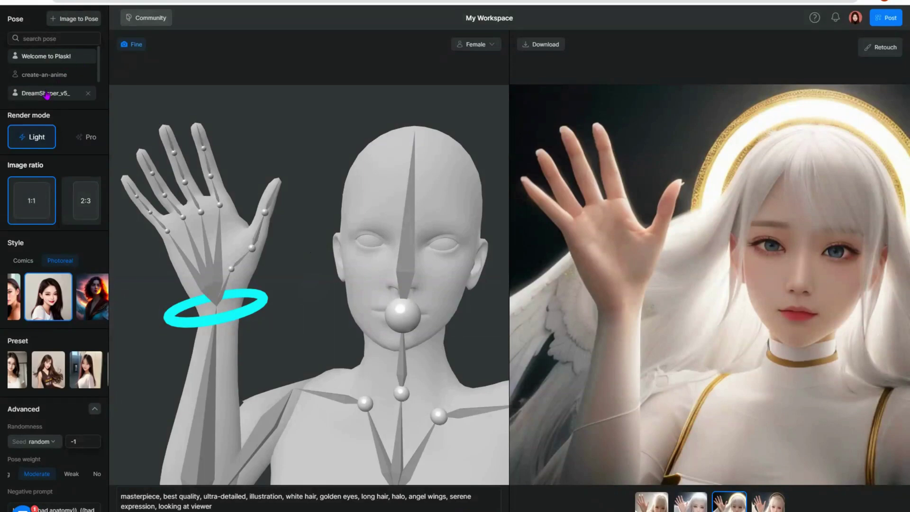
{"action": "scroll", "coordinate": [52, 81], "scroll_direction": "down", "scroll_amount": 2}
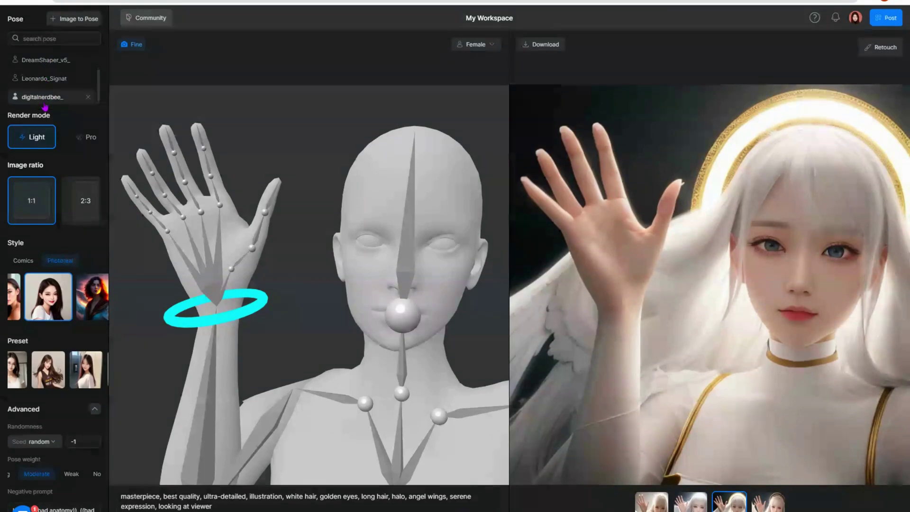
{"action": "left_click", "coordinate": [38, 97]}
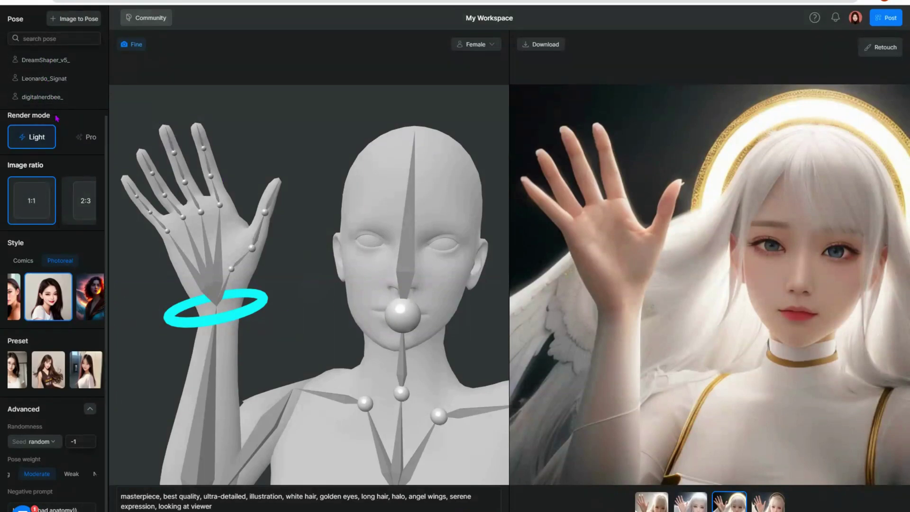
{"action": "left_click", "coordinate": [38, 85]}
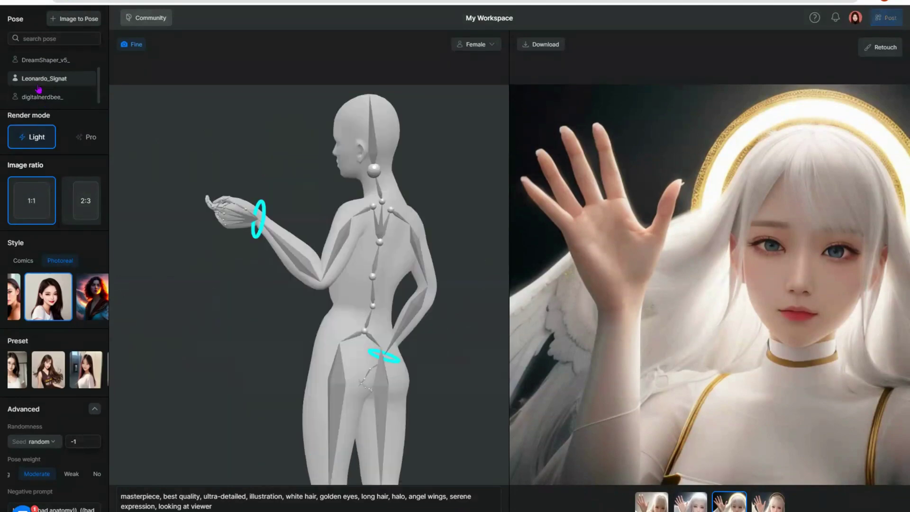
Step: Restore the full-body arms-out pose and bend the right arm down at the elbow
{"action": "left_click", "coordinate": [39, 97]}
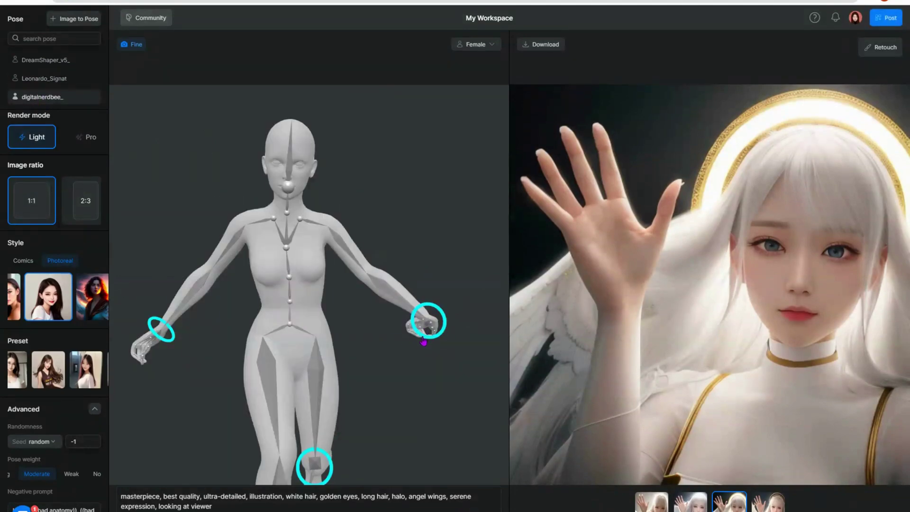
{"action": "left_click", "coordinate": [427, 333]}
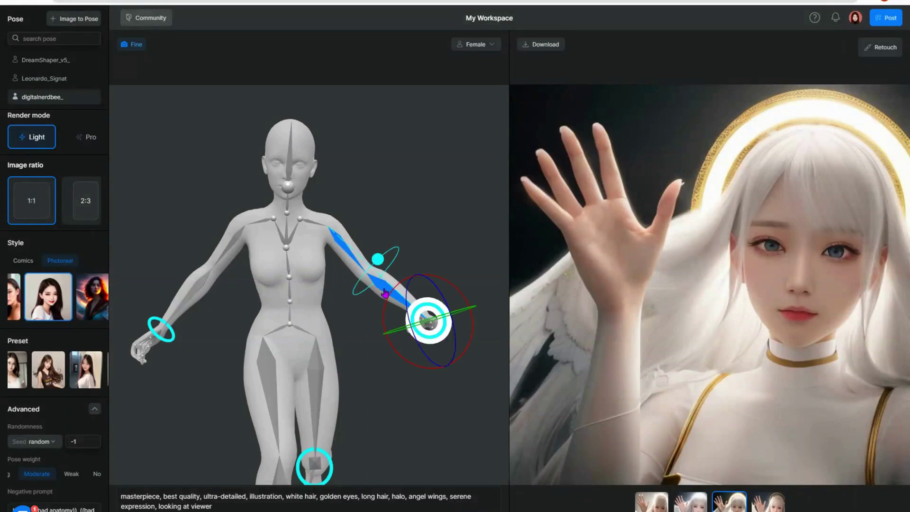
{"action": "left_click_drag", "start_coordinate": [383, 266], "coordinate": [353, 292]}
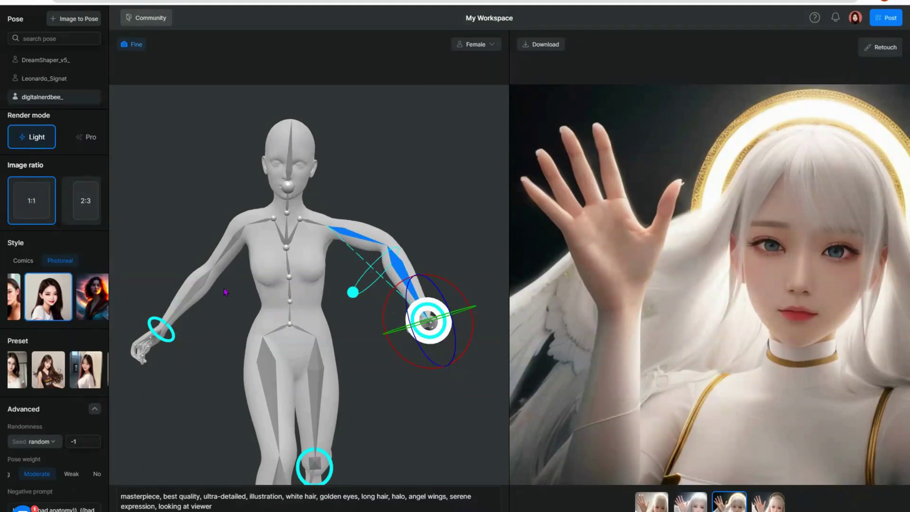
Step: Bend the left forearm to a new angle and tilt the chest and head backward
{"action": "left_click", "coordinate": [161, 330]}
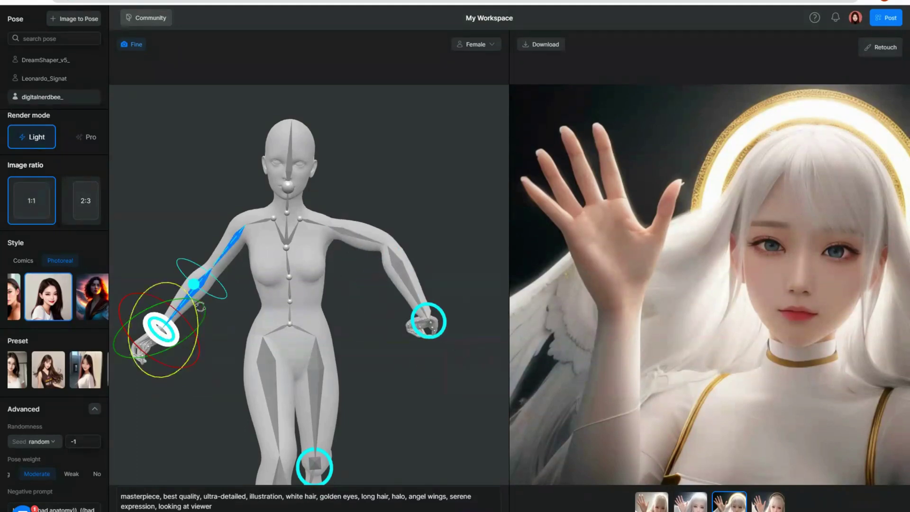
{"action": "mouse_move", "coordinate": [194, 284]}
{"action": "left_mouse_down"}
{"action": "mouse_move", "coordinate": [214, 298]}
{"action": "mouse_move", "coordinate": [207, 293]}
{"action": "left_mouse_up"}
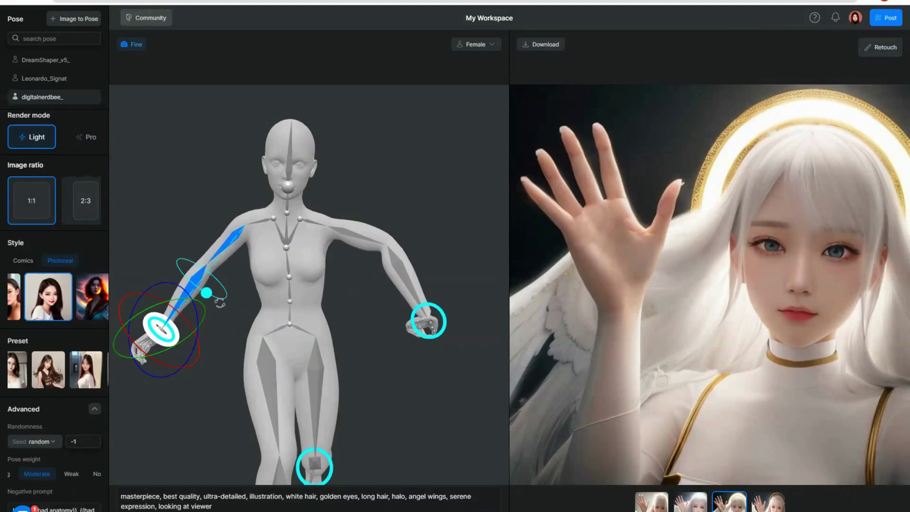
{"action": "left_click", "coordinate": [293, 255]}
{"action": "left_click_drag", "start_coordinate": [287, 256], "coordinate": [318, 273]}
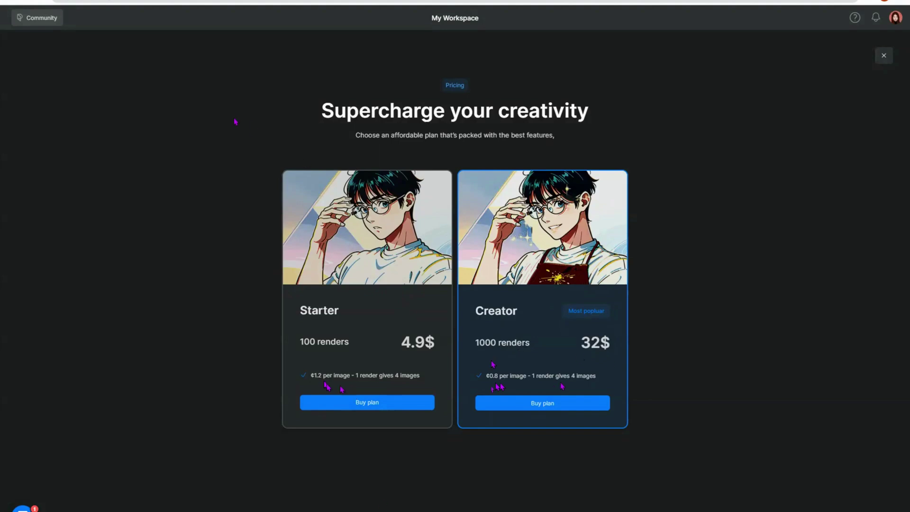
Step: Open the Community gallery, filter Discover and Remix to Fantasy, and browse the images
{"action": "left_click", "coordinate": [38, 18]}
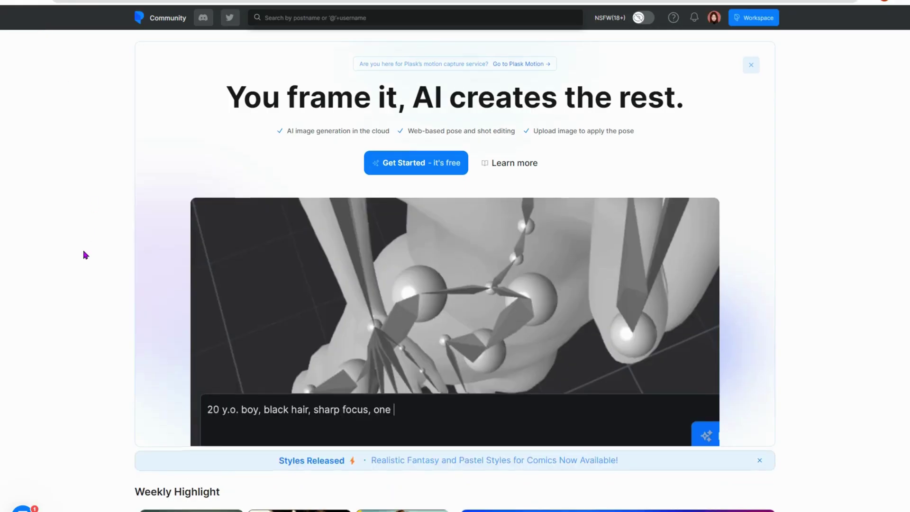
{"action": "scroll", "coordinate": [84, 254], "scroll_direction": "down", "scroll_amount": 10}
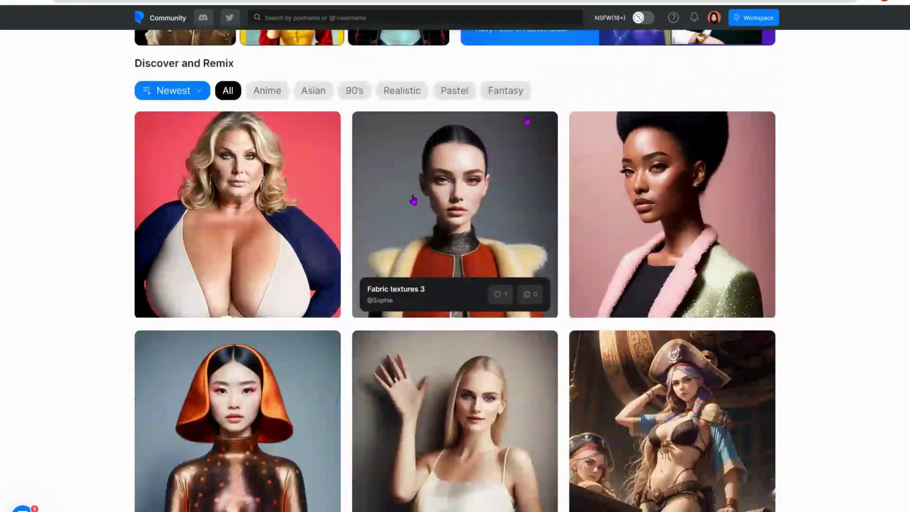
{"action": "left_click", "coordinate": [508, 91]}
{"action": "scroll", "coordinate": [431, 209], "scroll_direction": "down", "scroll_amount": 5}
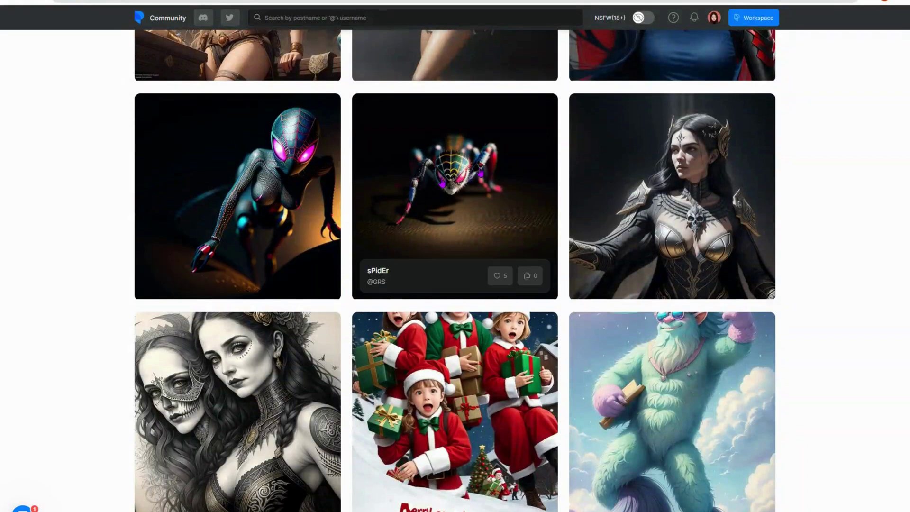
{"action": "scroll", "coordinate": [443, 181], "scroll_direction": "down", "scroll_amount": 3}
{"action": "scroll", "coordinate": [443, 182], "scroll_direction": "down", "scroll_amount": 7}
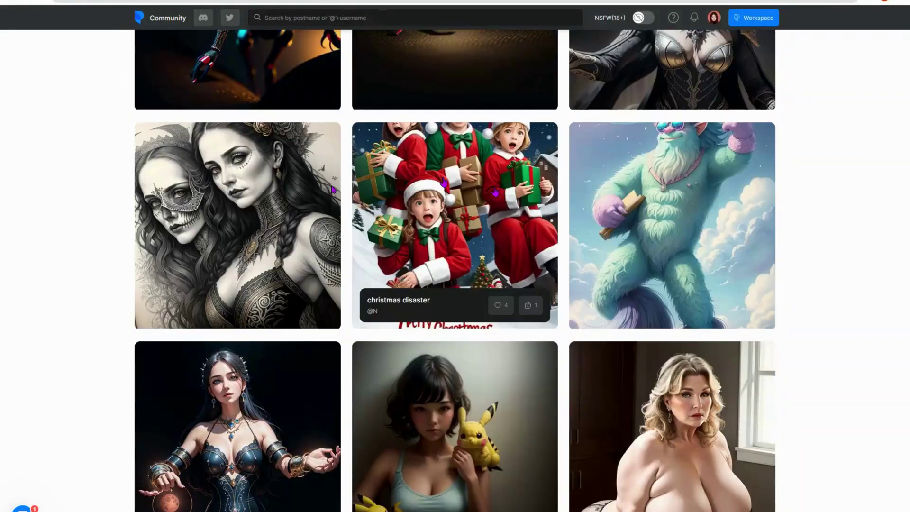
{"action": "scroll", "coordinate": [321, 241], "scroll_direction": "down", "scroll_amount": 8}
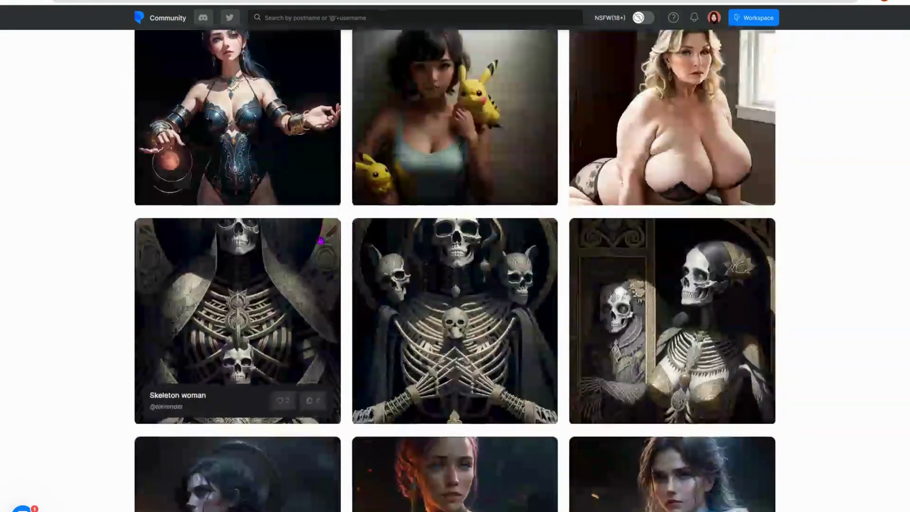